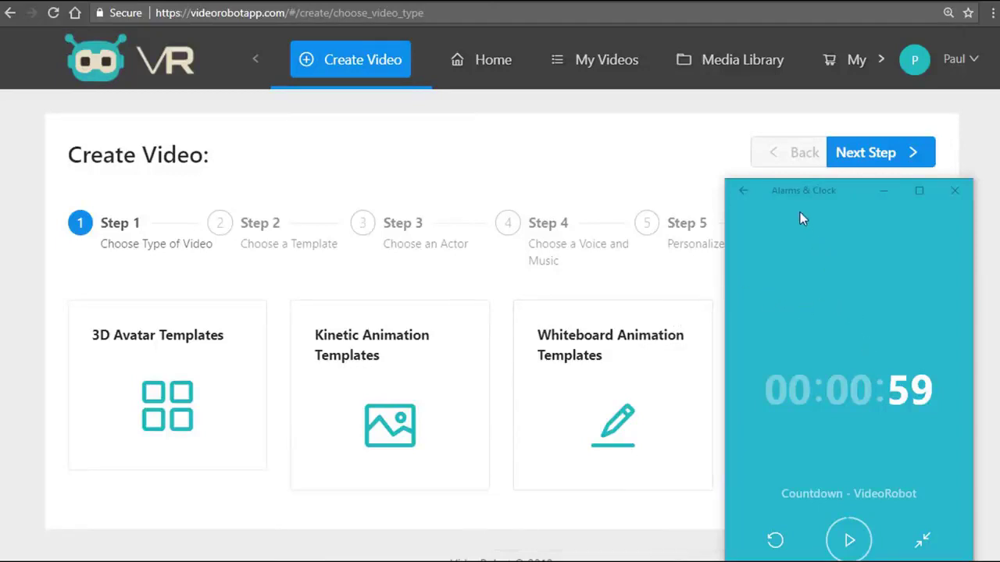
# Step: Pick 3D Avatar Templates as the video type and advance the wizard to Step 4
pyautogui.moveTo(791, 192); pyautogui.dragTo(823, 197)
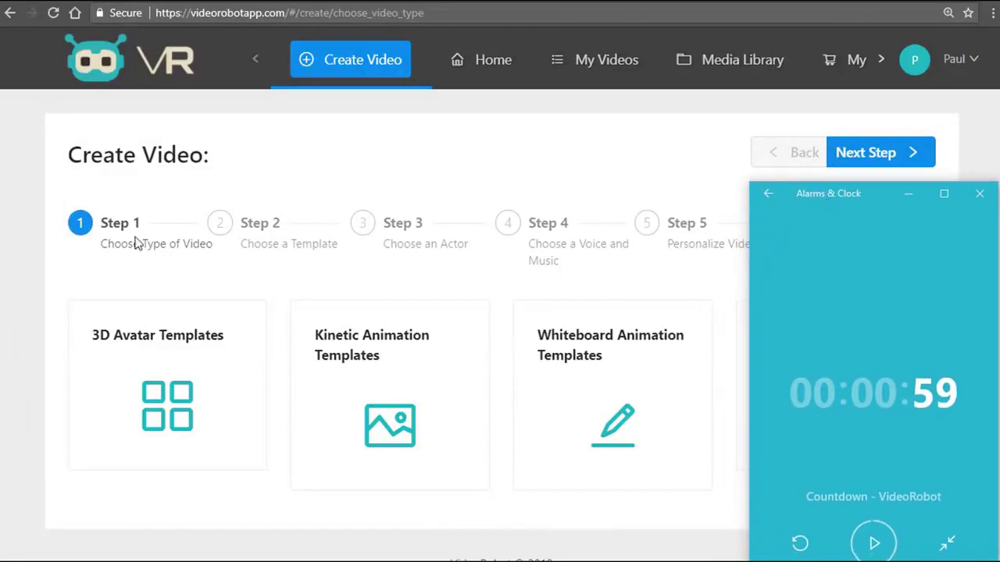
pyautogui.click(148, 373)
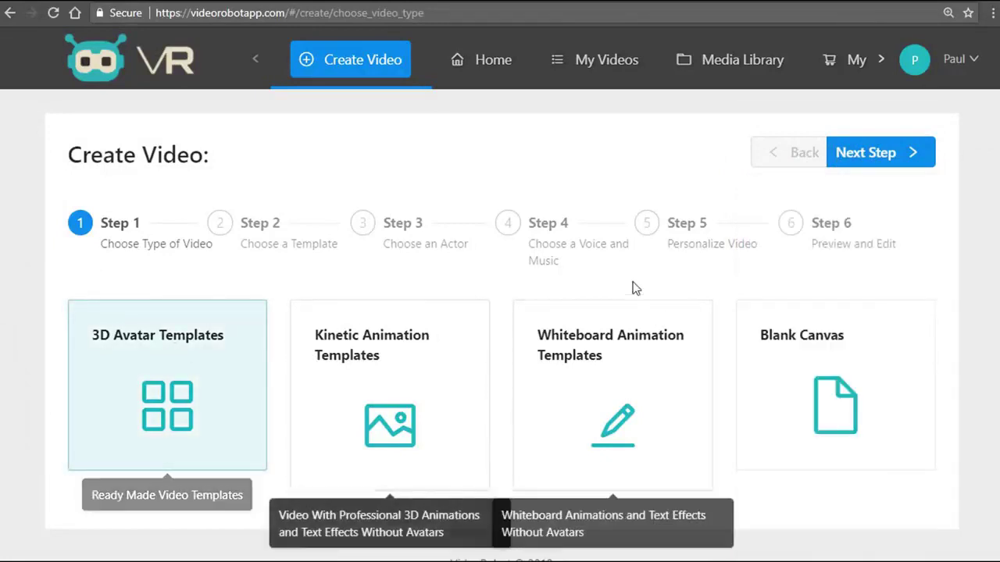
pyautogui.click(887, 153)
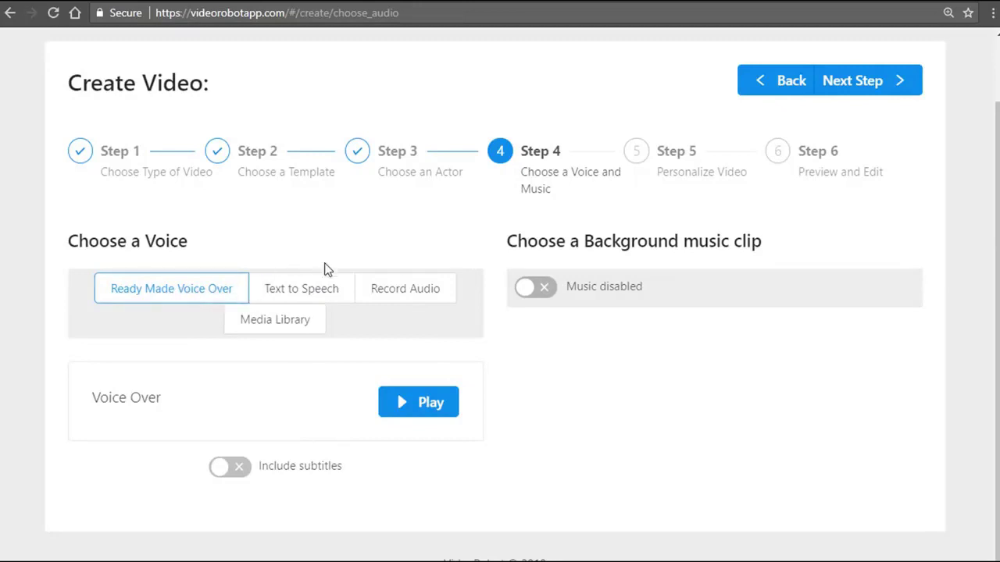
# Step: Look at the Text to Speech and Record Audio options, then return to Ready Made Voice Over
pyautogui.click(332, 289)
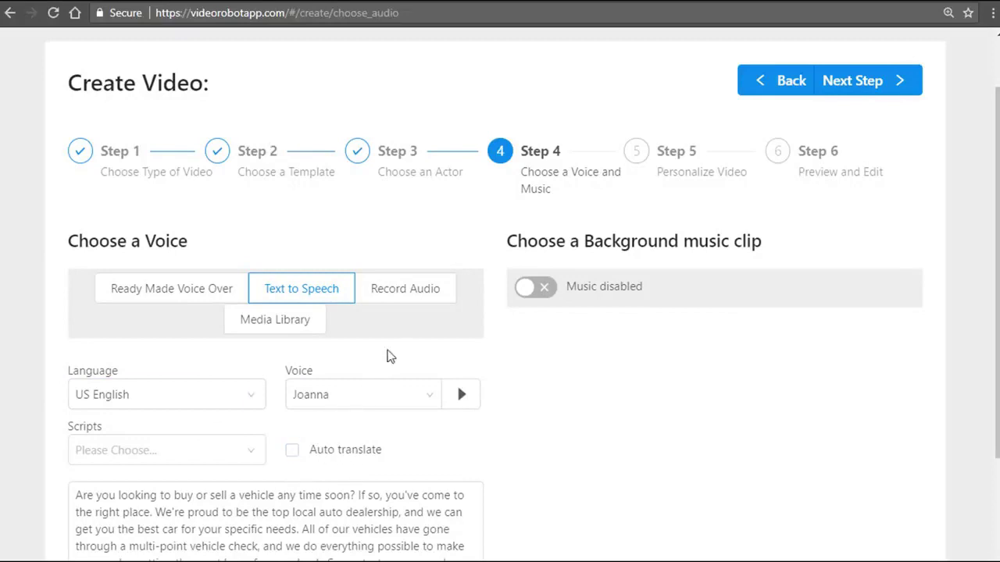
pyautogui.click(412, 290)
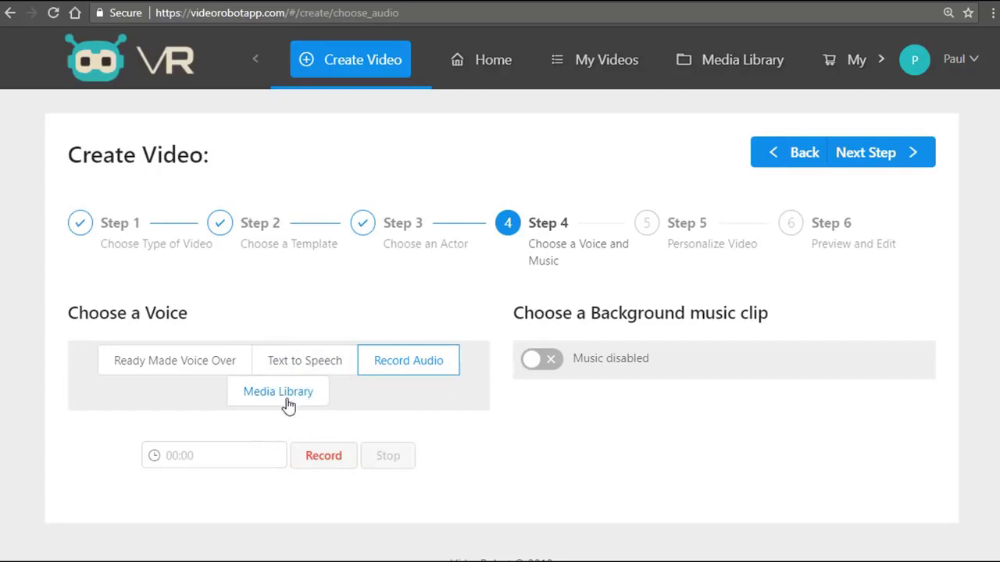
pyautogui.click(198, 370)
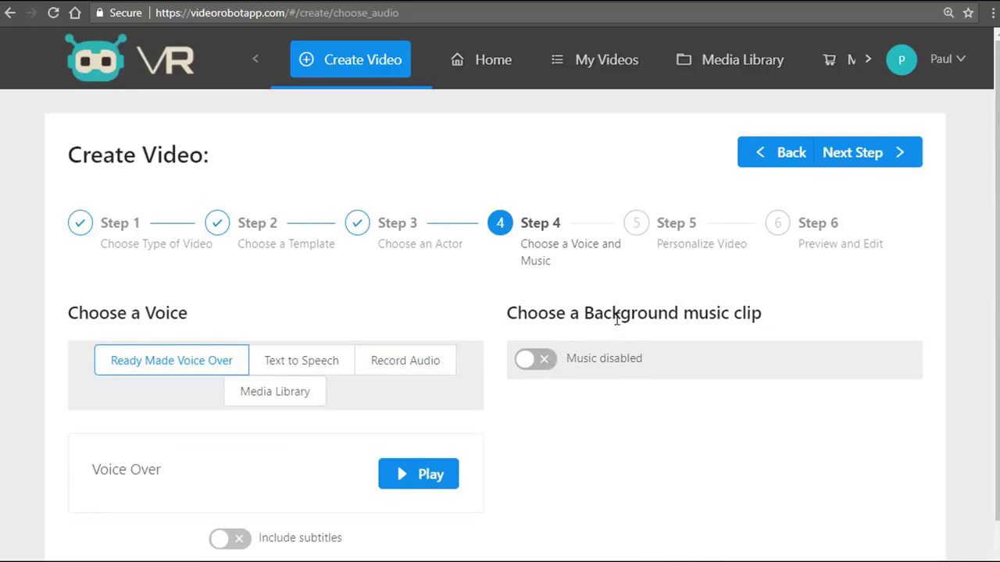
# Step: Leave background music disabled and continue to Step 5, Personalize Video
pyautogui.click(547, 365)
pyautogui.click(531, 371)
pyautogui.moveTo(0, 167); pyautogui.dragTo(721, 211)
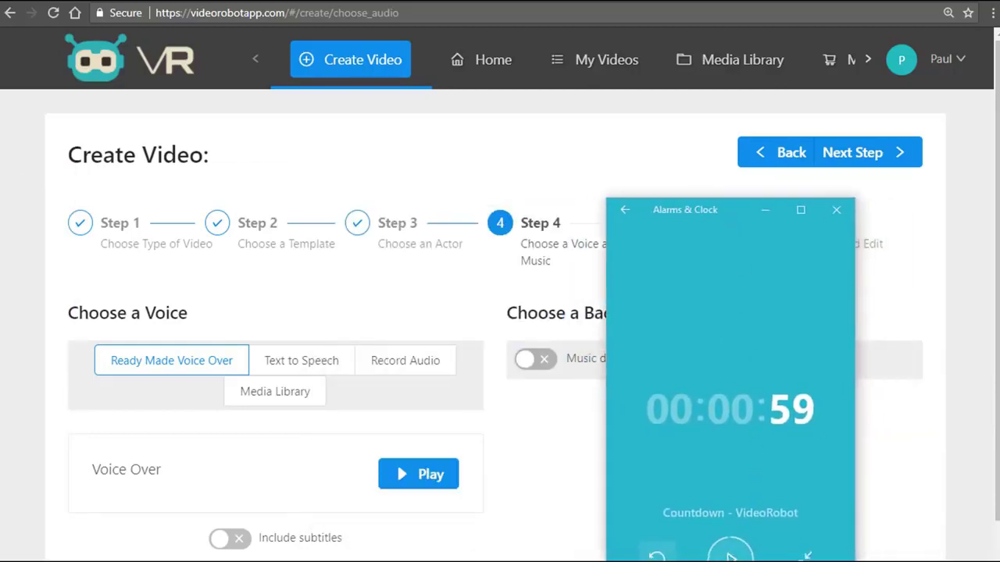
pyautogui.click(729, 552)
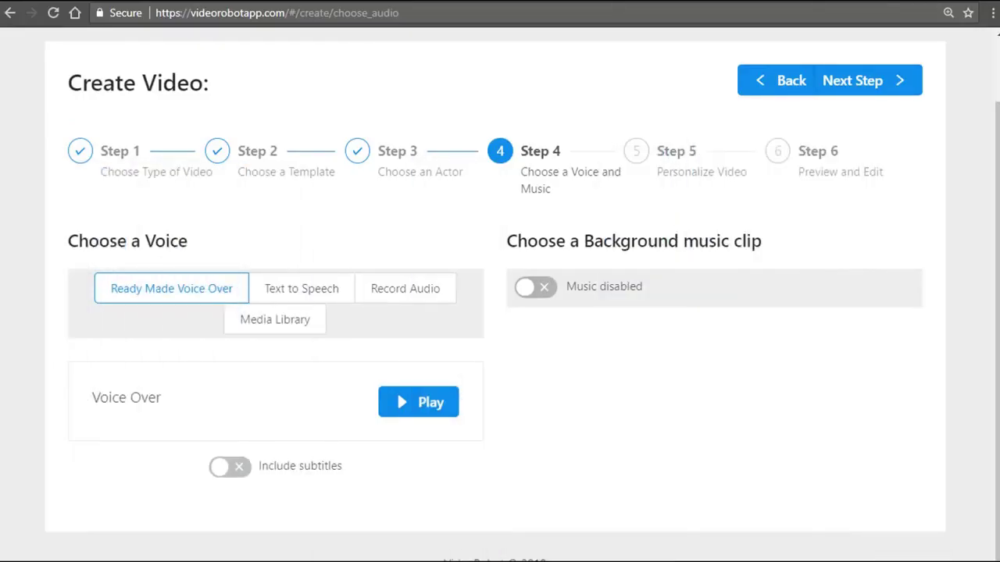
pyautogui.click(889, 86)
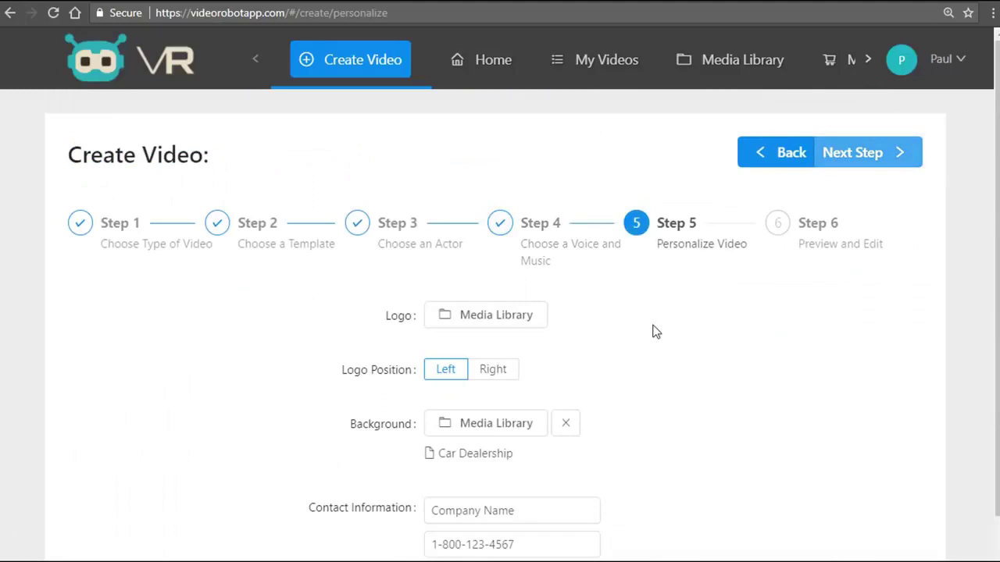
# Step: Review the Car Dealership background and contact fields, then continue to Step 6, Preview and Edit
pyautogui.scroll(-1, 654, 331)
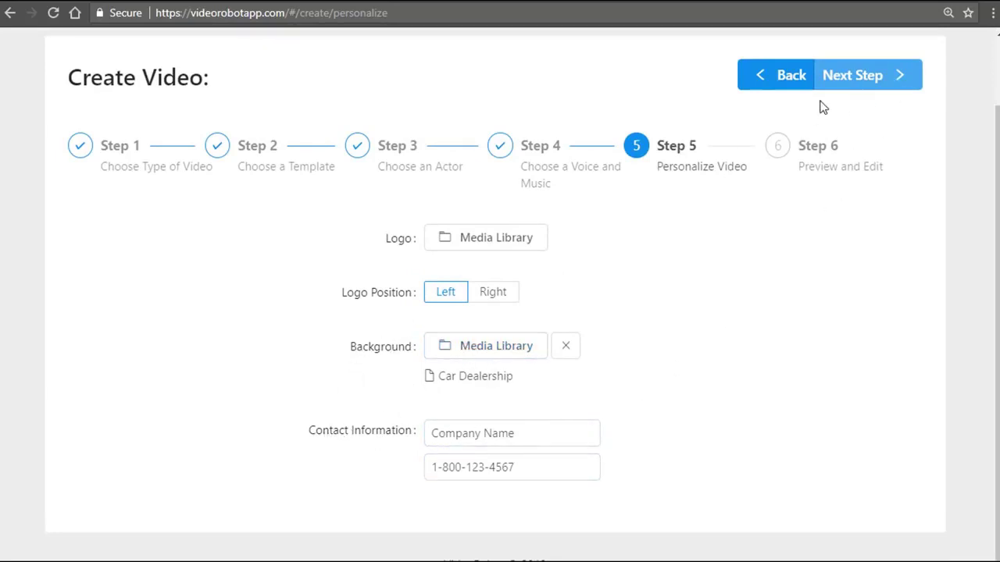
pyautogui.click(884, 78)
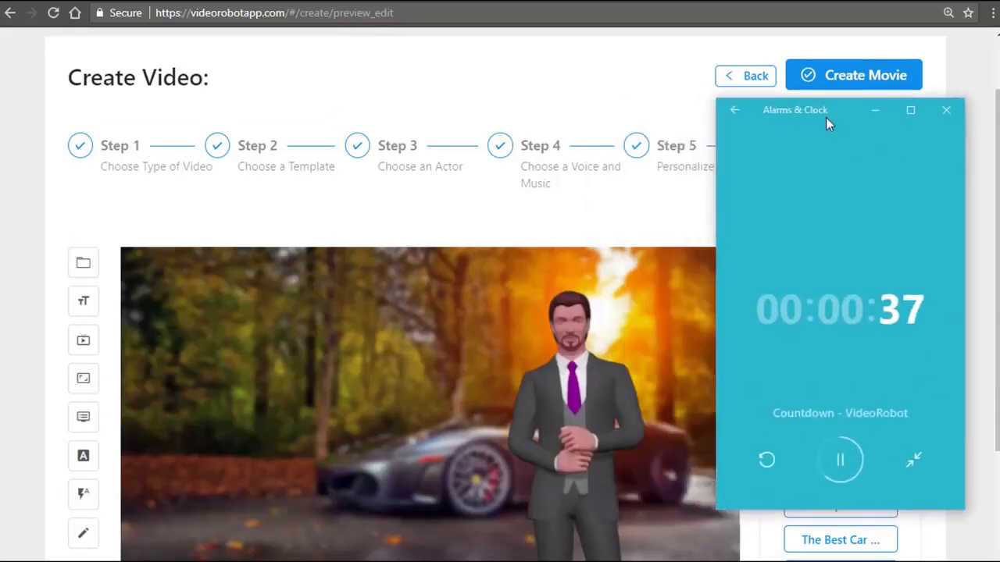
# Step: Select the Actor element in the Content panel
pyautogui.click(880, 473)
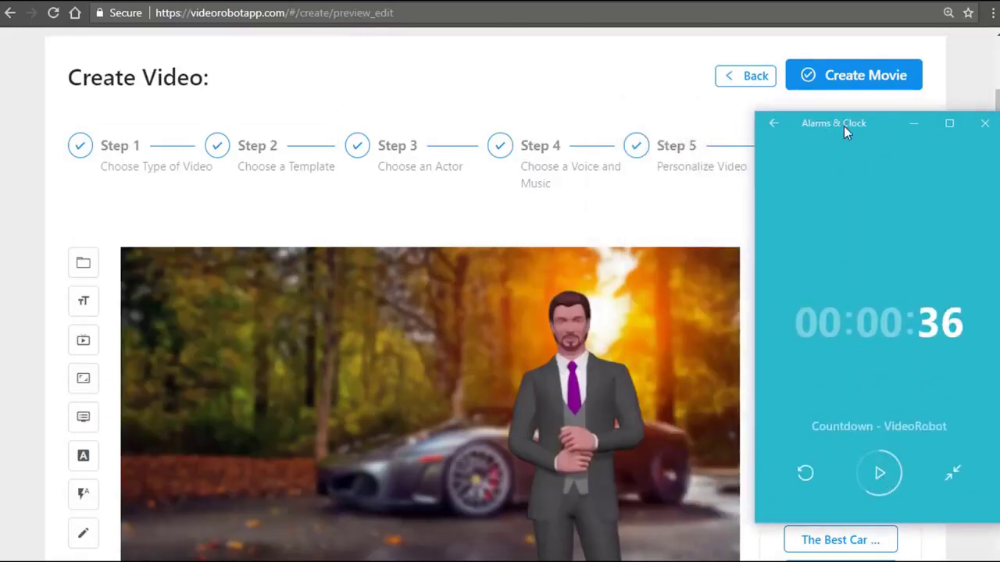
pyautogui.moveTo(847, 125); pyautogui.dragTo(273, 136)
pyautogui.click(273, 137)
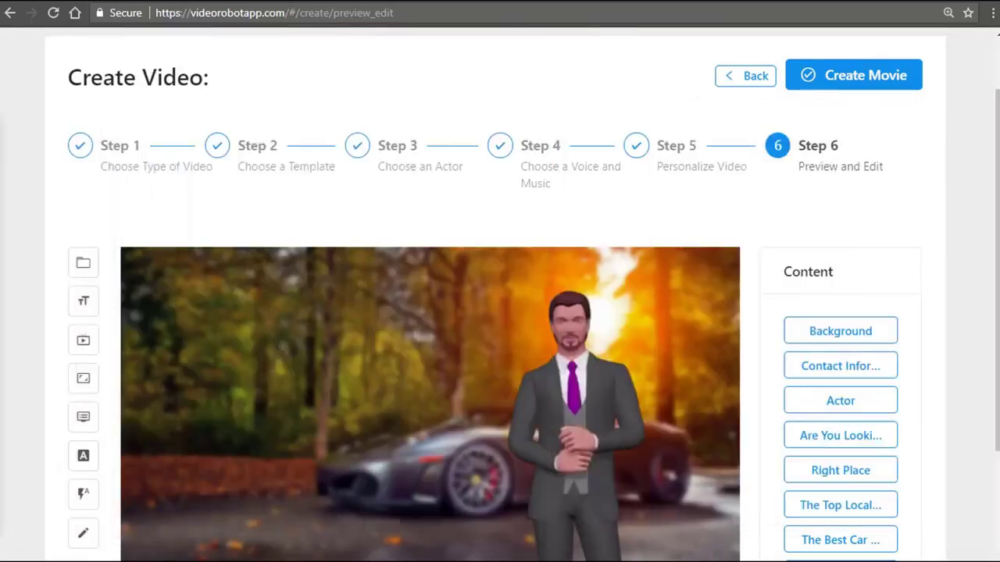
pyautogui.scroll(-2, 687, 211)
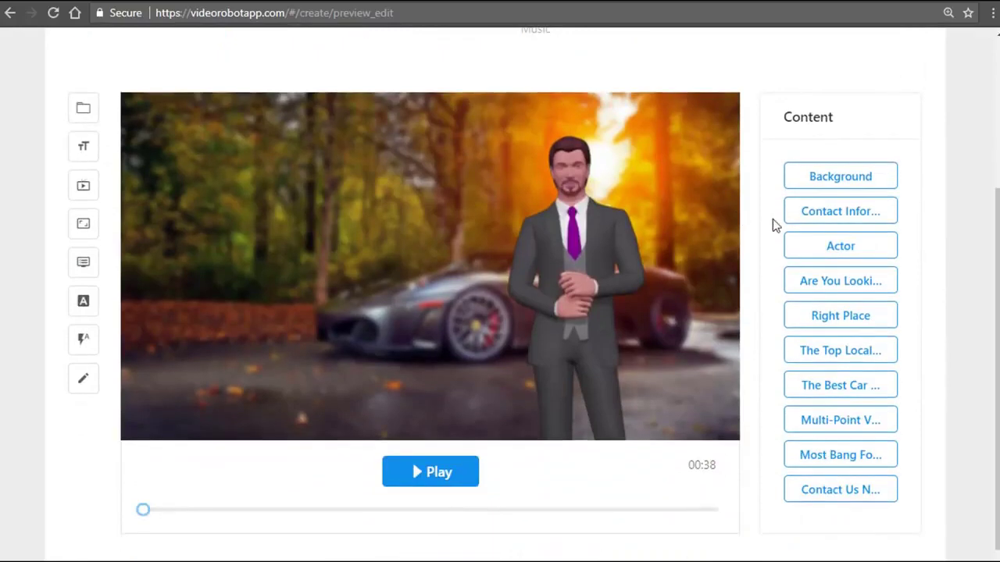
pyautogui.click(842, 248)
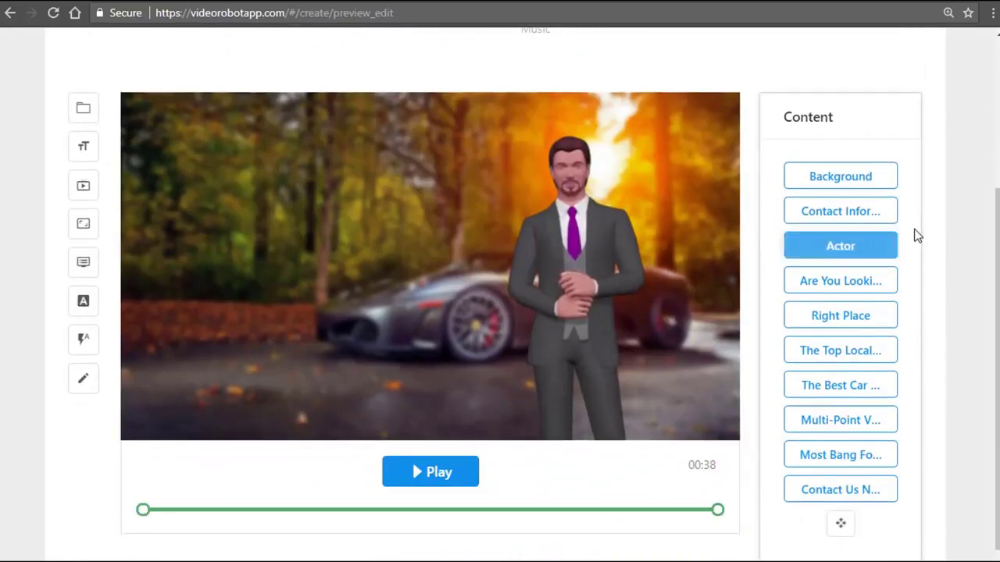
pyautogui.scroll(2, 917, 239)
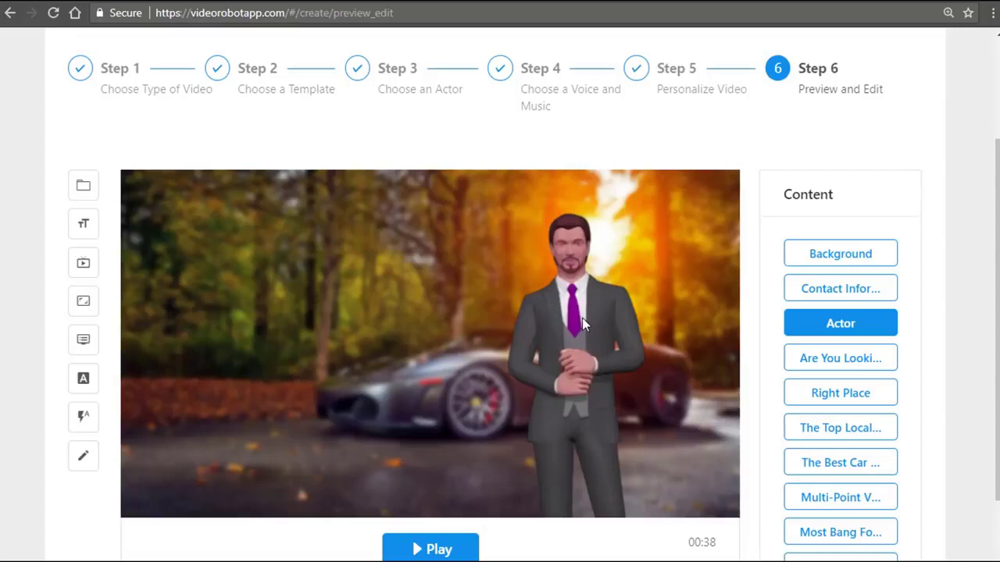
pyautogui.scroll(-1, 898, 414)
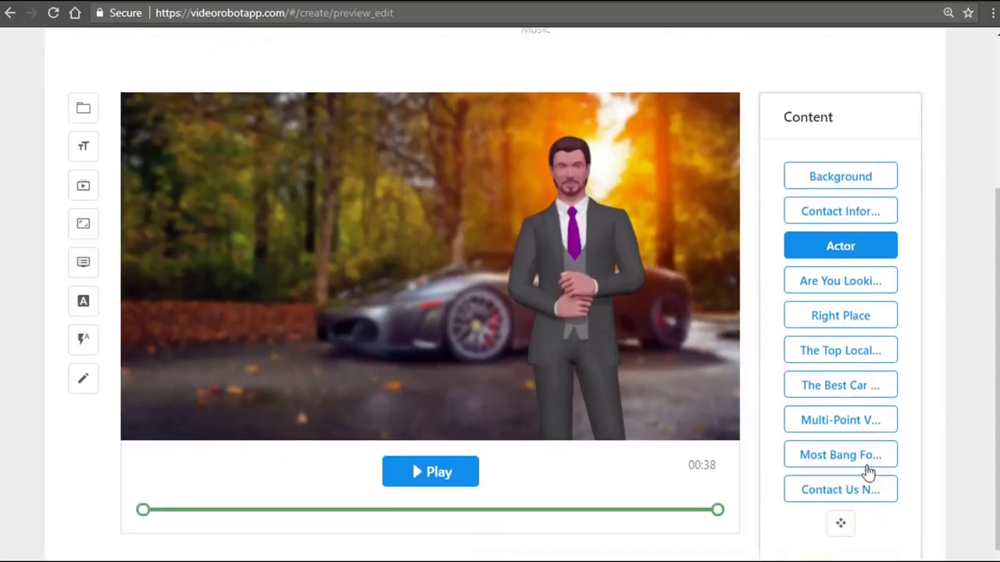
# Step: Move the avatar slightly right and up in front of the car and apply it
pyautogui.click(837, 528)
pyautogui.moveTo(630, 214); pyautogui.dragTo(663, 226)
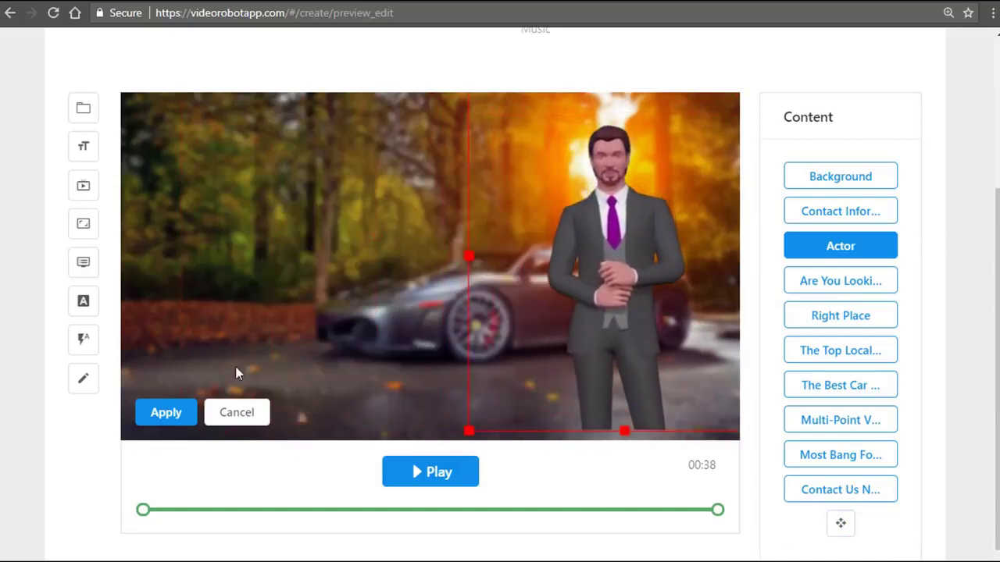
pyautogui.click(165, 415)
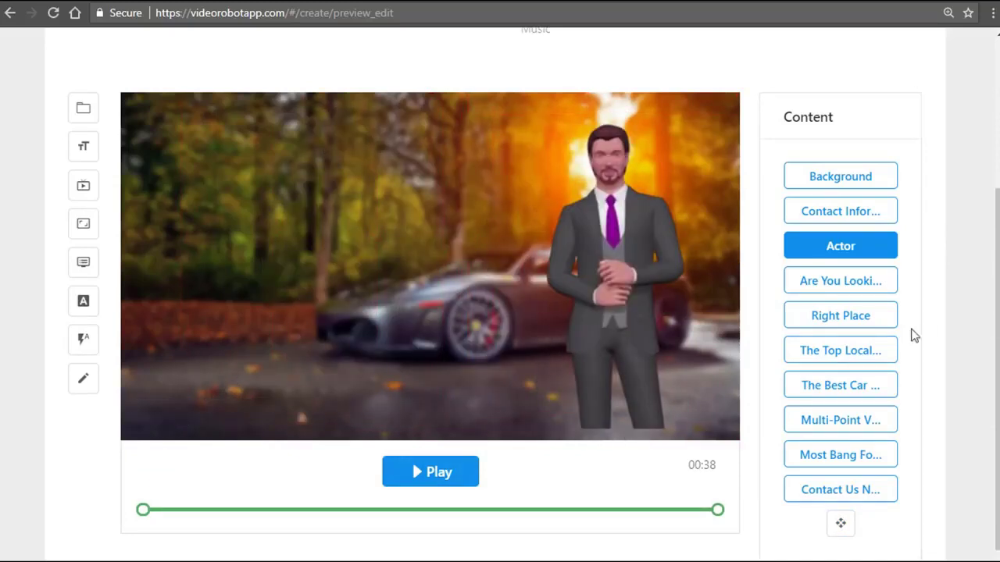
pyautogui.click(85, 148)
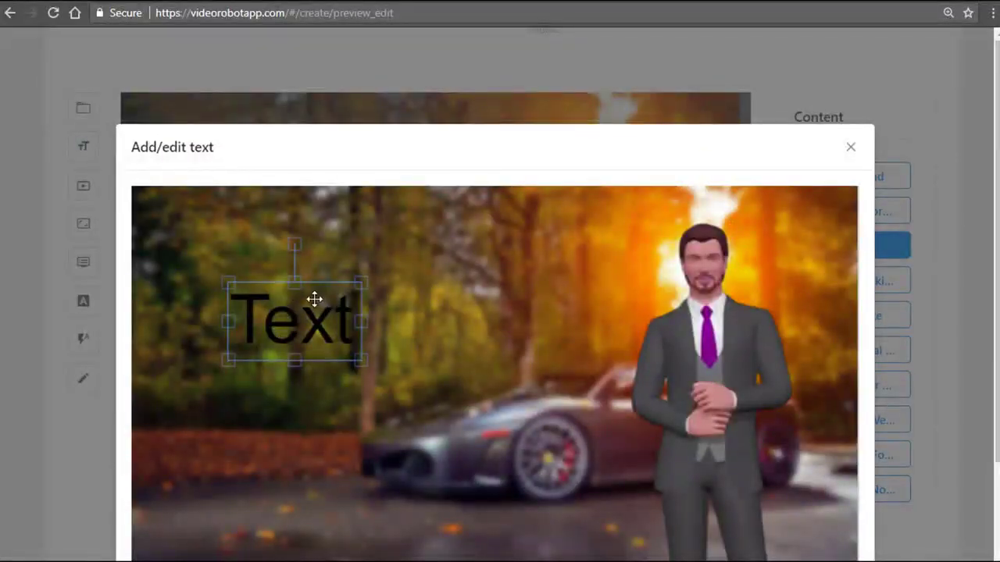
pyautogui.click(854, 151)
pyautogui.click(83, 188)
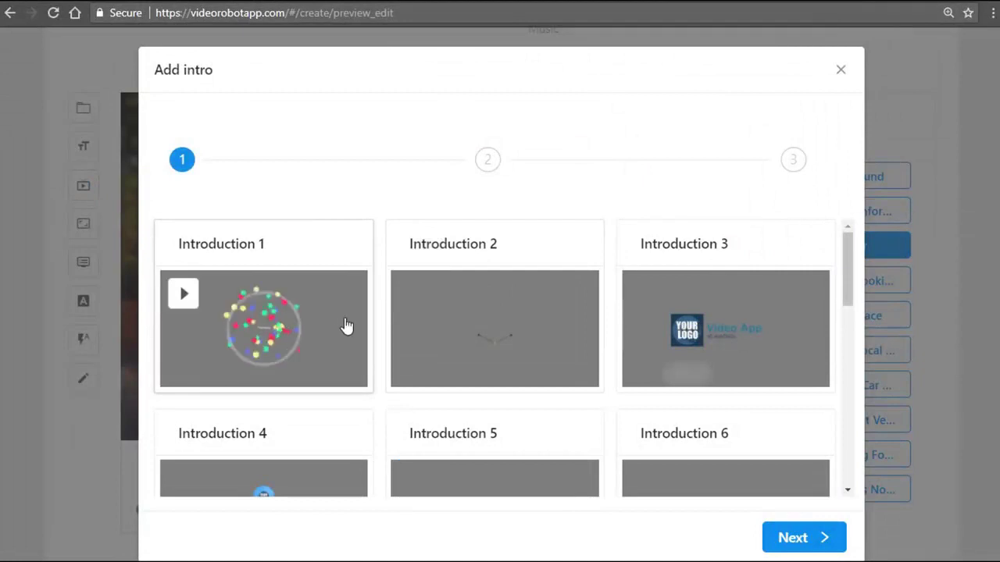
pyautogui.scroll(-4, 346, 326)
pyautogui.scroll(-3, 346, 325)
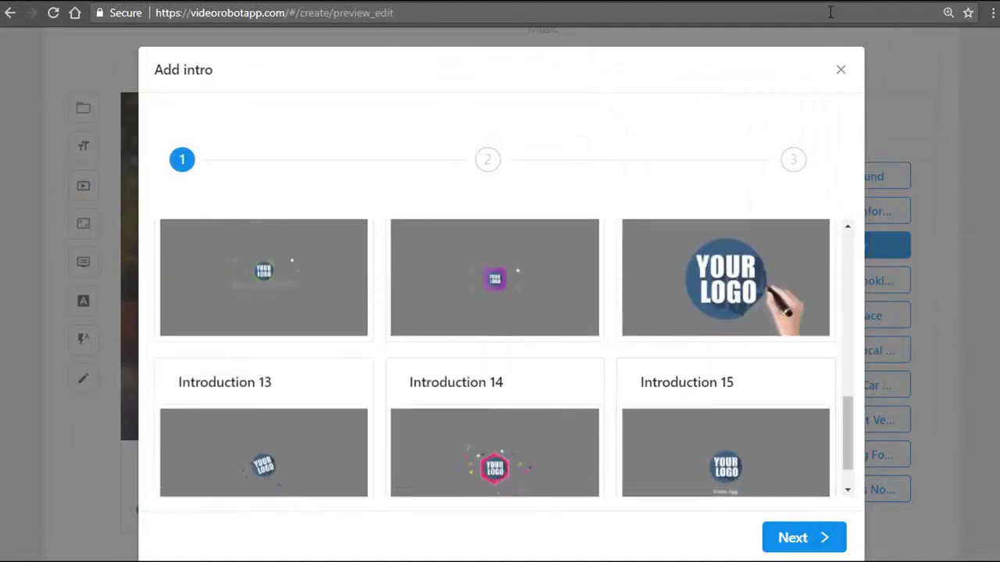
pyautogui.click(838, 72)
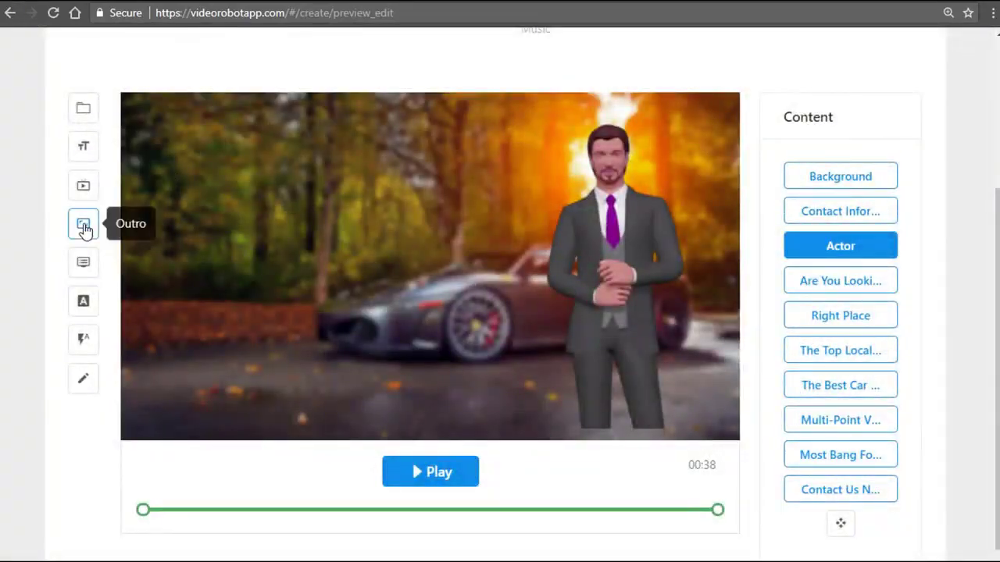
pyautogui.click(83, 226)
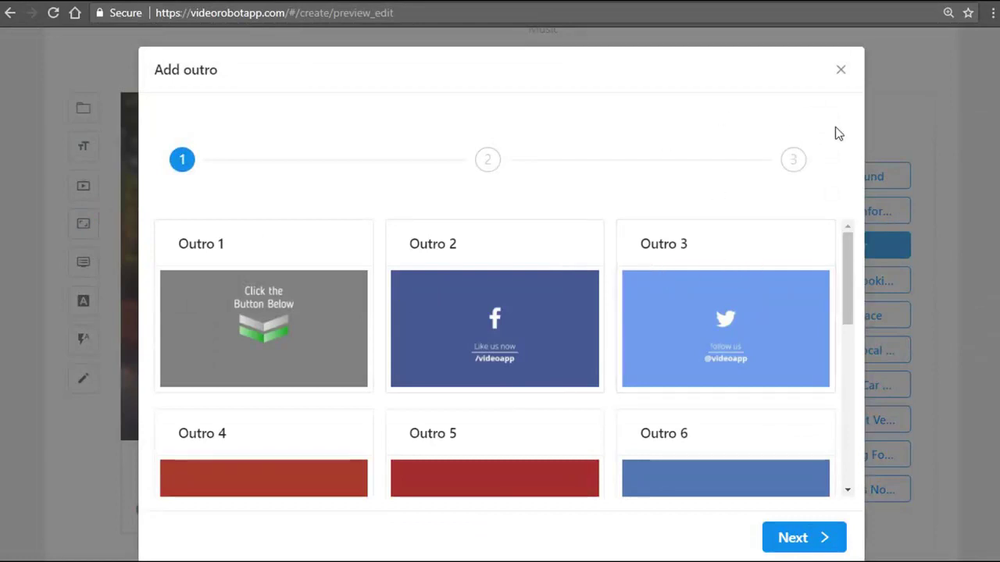
pyautogui.click(842, 72)
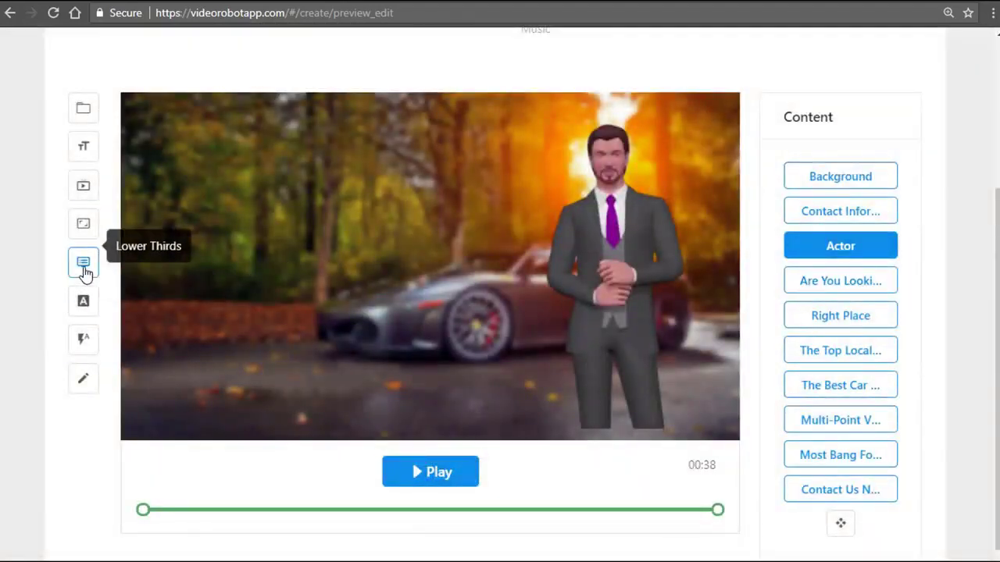
pyautogui.click(84, 265)
pyautogui.scroll(-5, 508, 251)
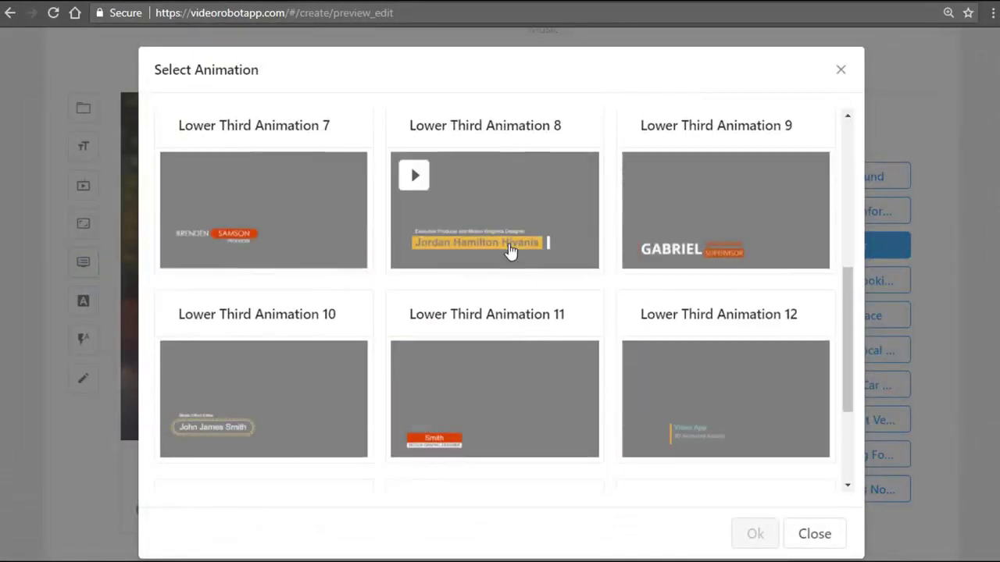
pyautogui.scroll(-3, 511, 251)
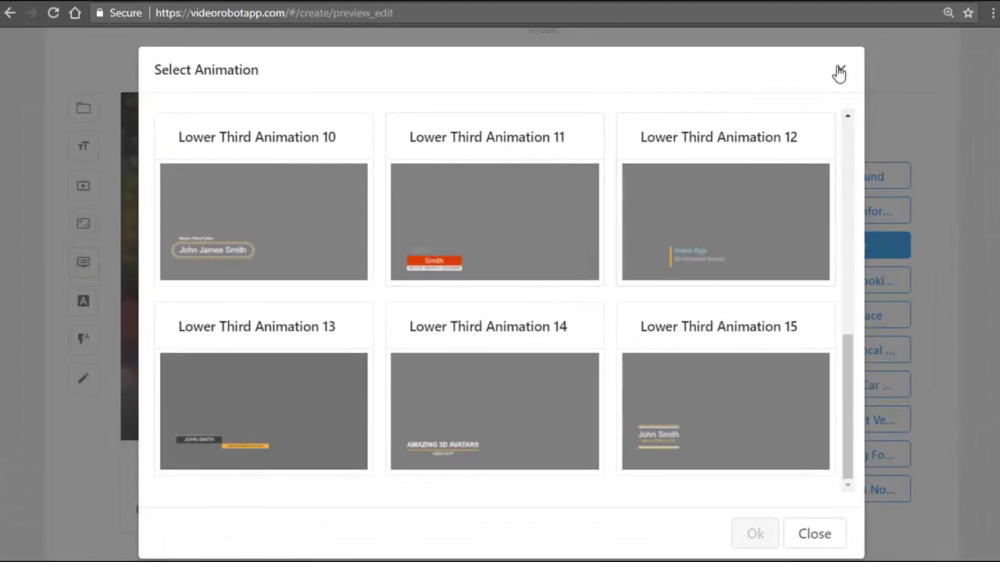
pyautogui.click(839, 71)
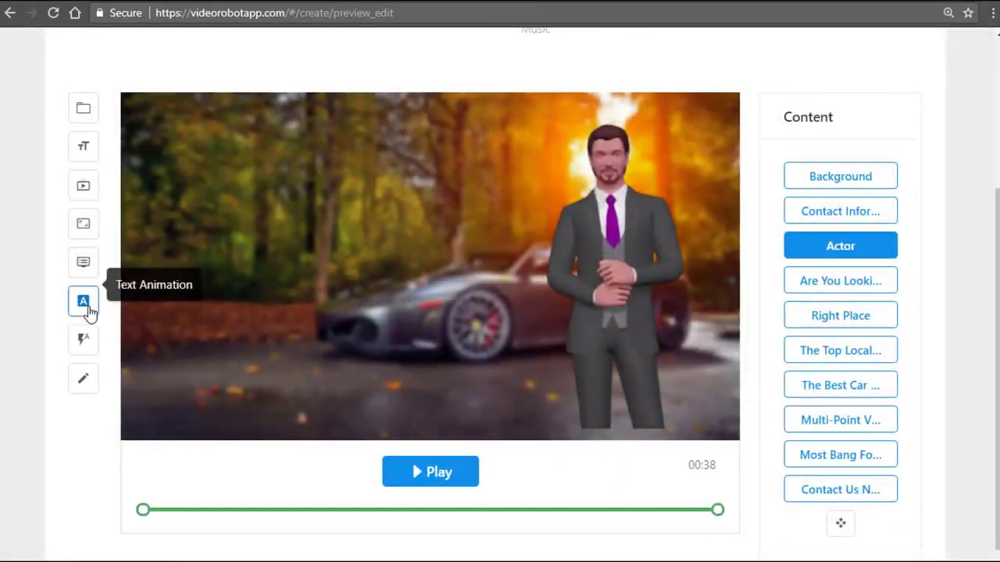
pyautogui.click(84, 301)
pyautogui.scroll(-8, 684, 239)
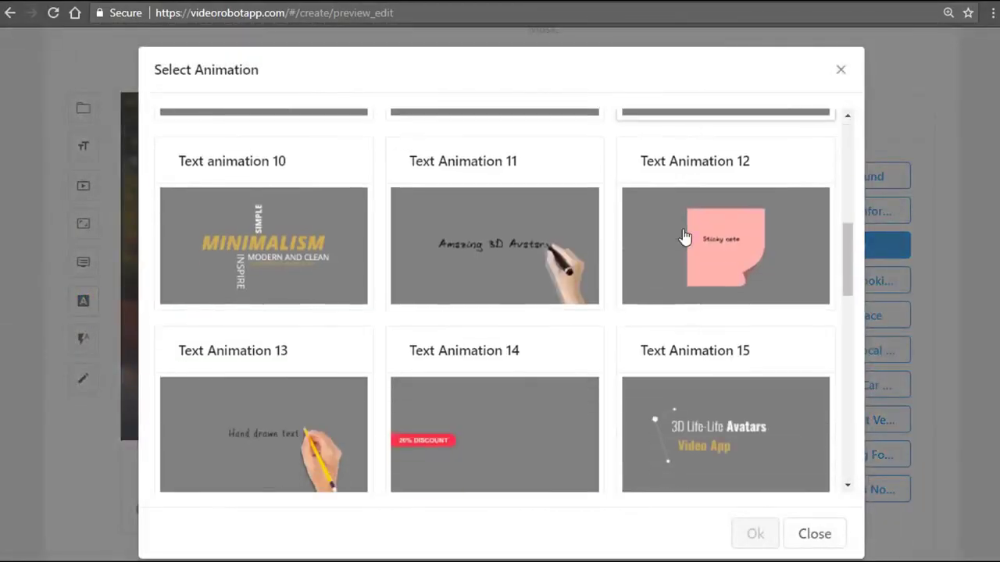
pyautogui.scroll(-1, 685, 239)
pyautogui.moveTo(598, 148)
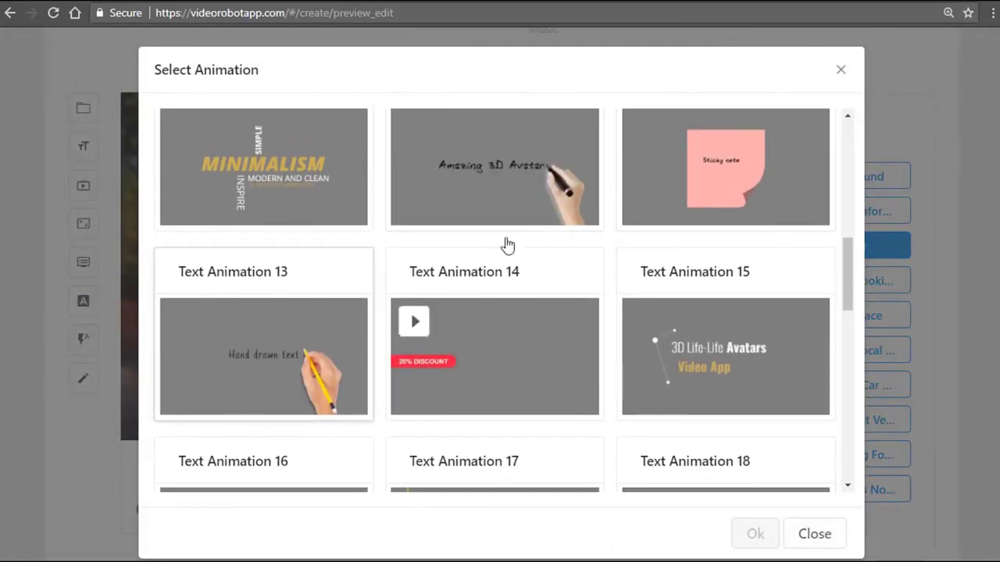
pyautogui.scroll(-4, 712, 328)
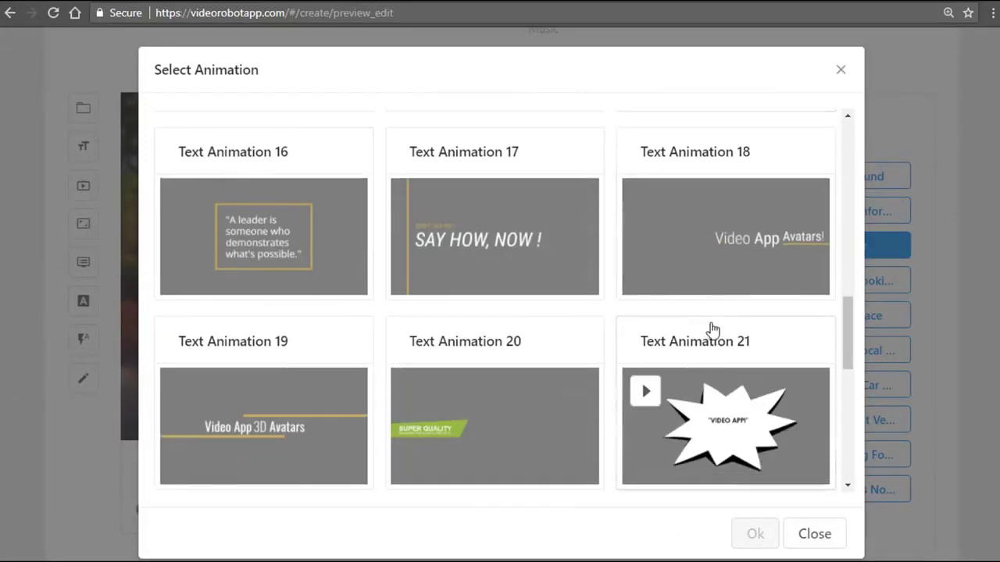
pyautogui.scroll(-3, 726, 304)
pyautogui.click(841, 71)
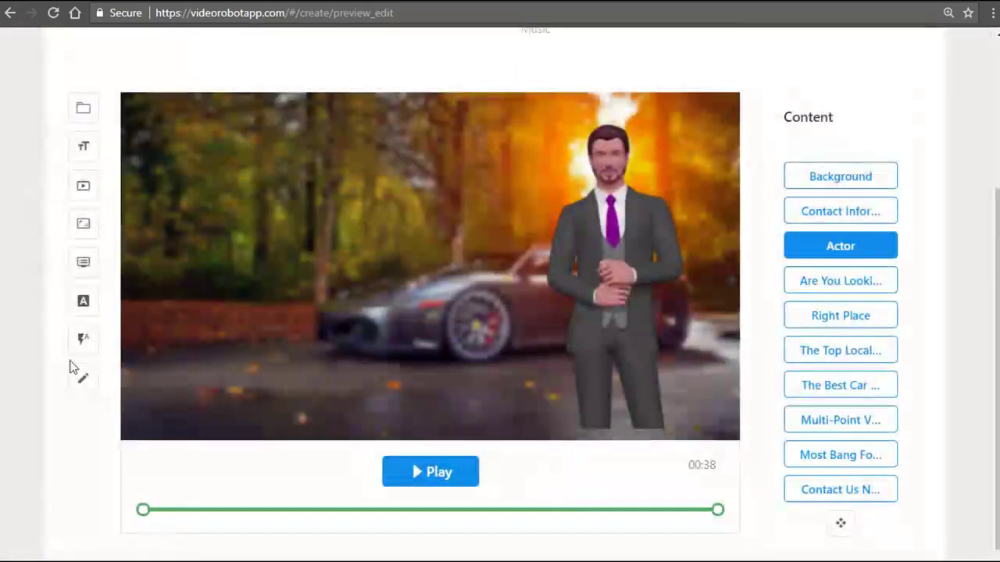
pyautogui.click(86, 344)
pyautogui.scroll(-3, 752, 268)
pyautogui.scroll(4, 752, 268)
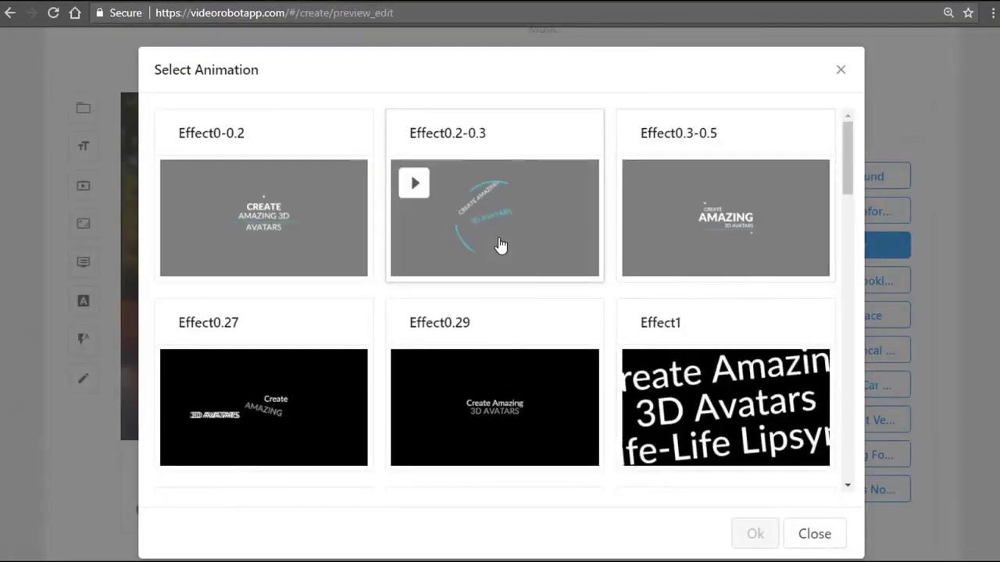
pyautogui.moveTo(701, 219)
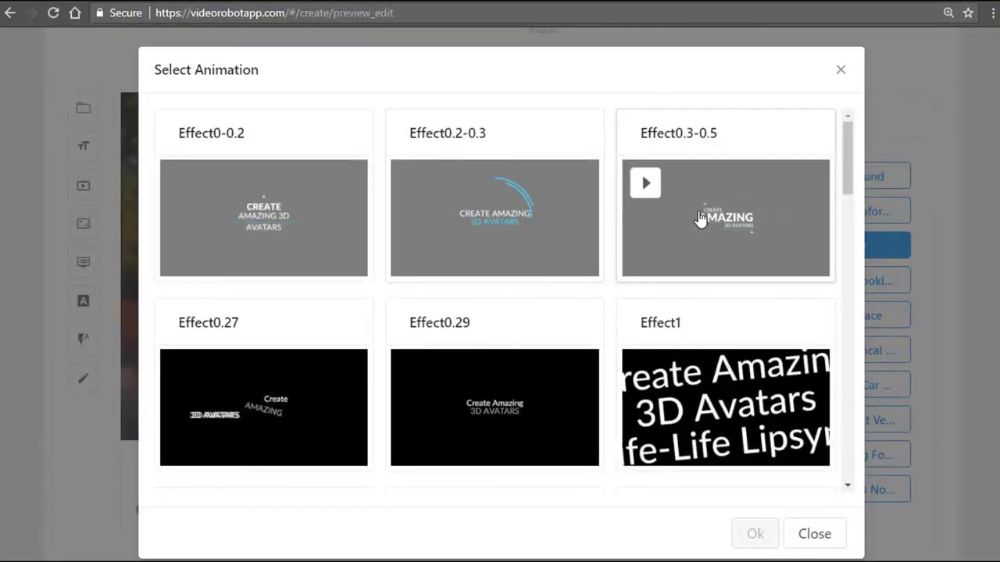
pyautogui.scroll(-2, 522, 398)
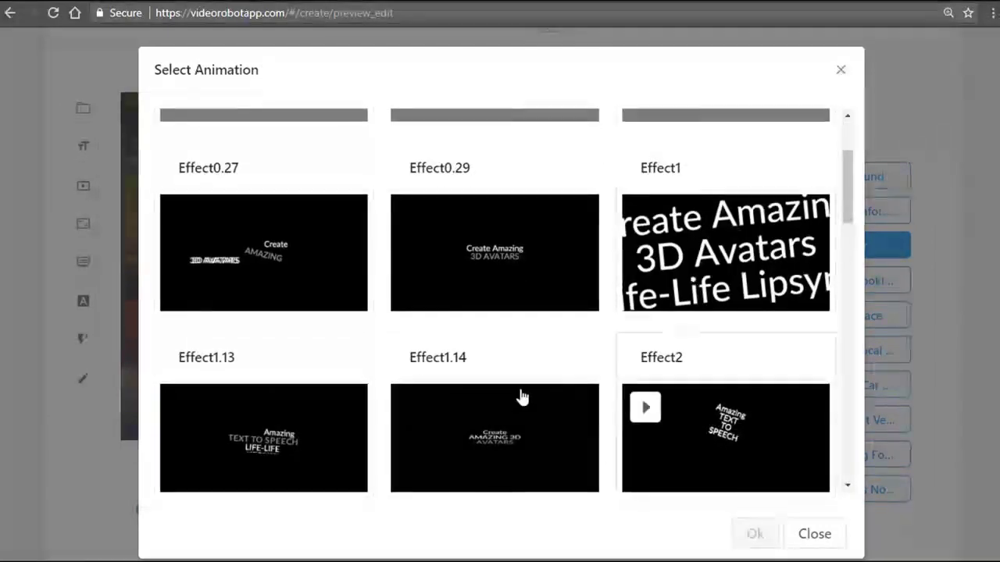
pyautogui.click(841, 73)
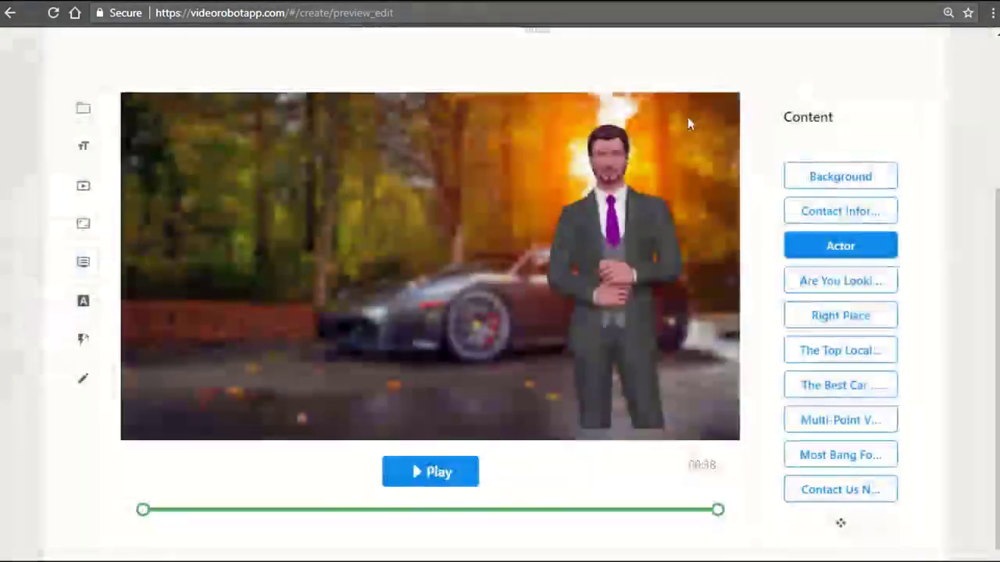
pyautogui.click(86, 390)
pyautogui.scroll(-7, 516, 243)
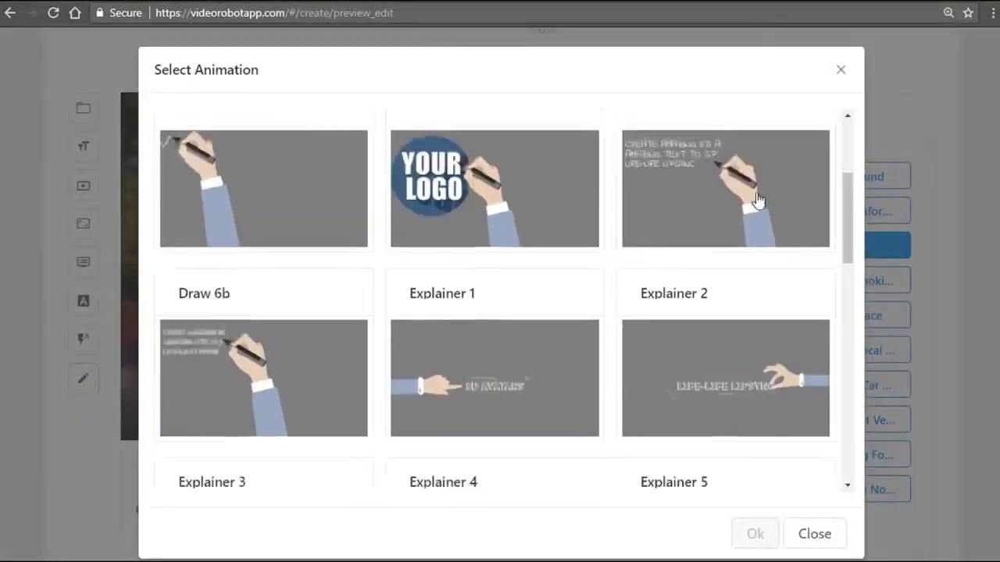
pyautogui.scroll(-4, 777, 361)
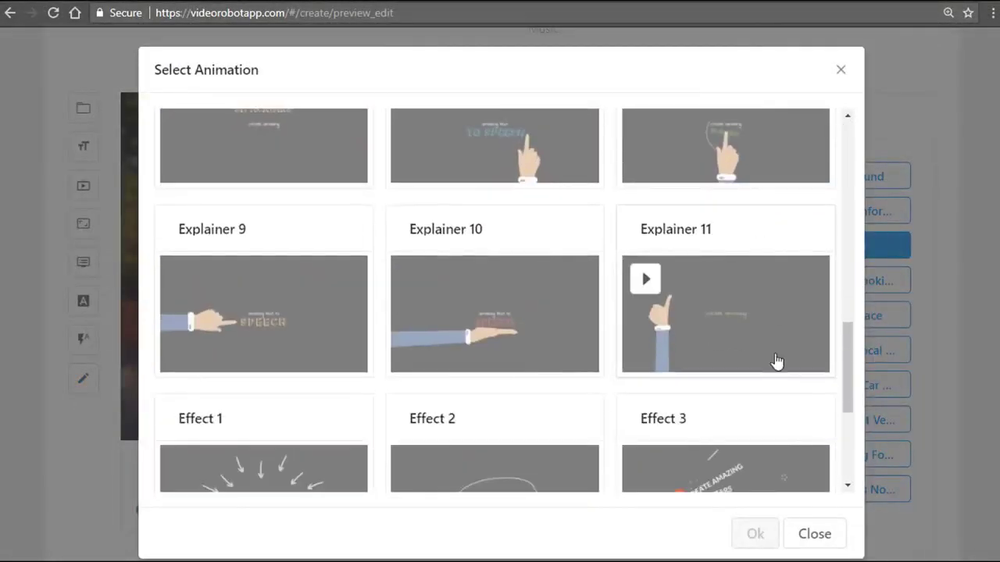
pyautogui.click(817, 538)
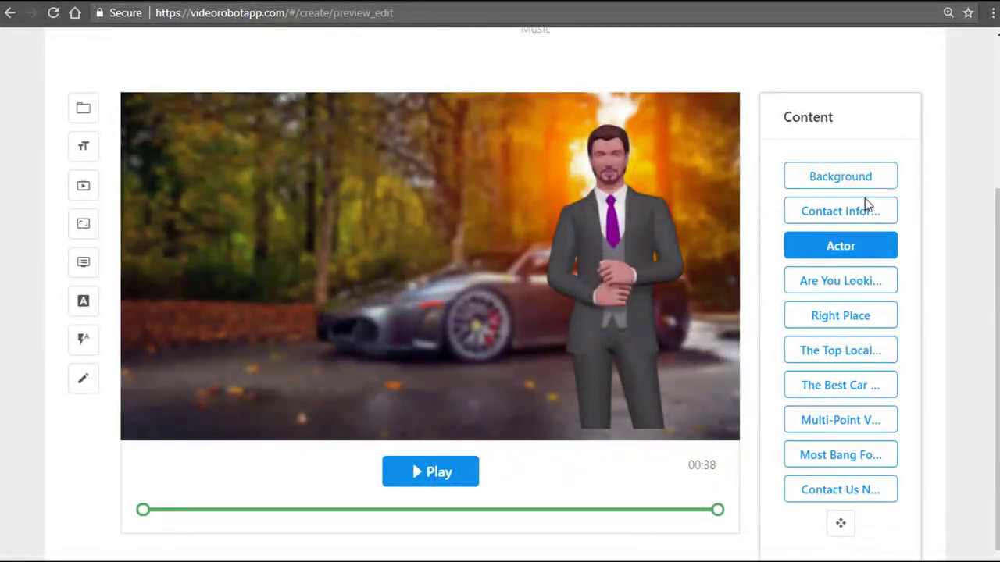
# Step: Select the 'Are You Looking To Buy Or Sell A Vehicle?' scene and nudge its headline right
pyautogui.click(812, 296)
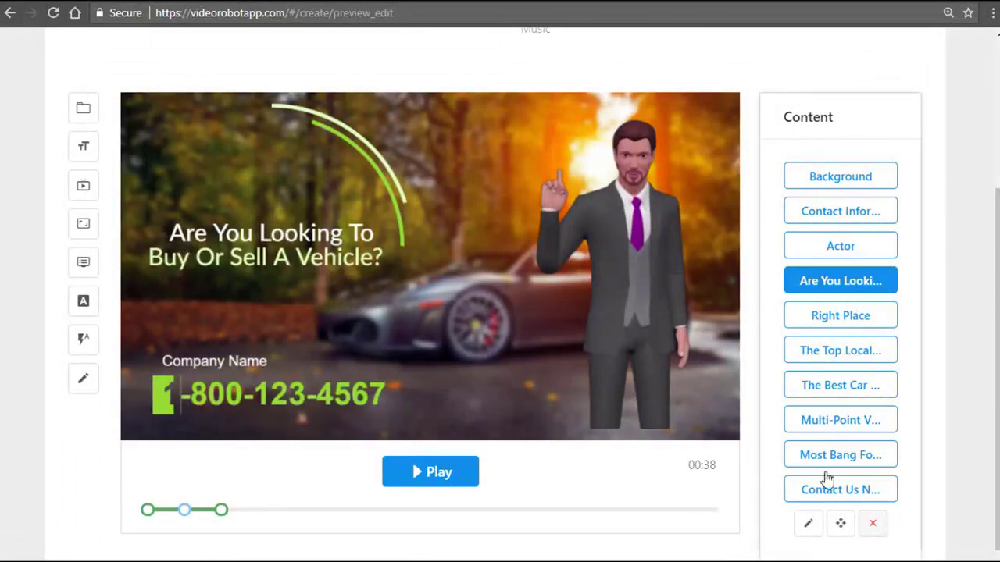
pyautogui.click(839, 524)
pyautogui.moveTo(277, 262); pyautogui.dragTo(299, 263)
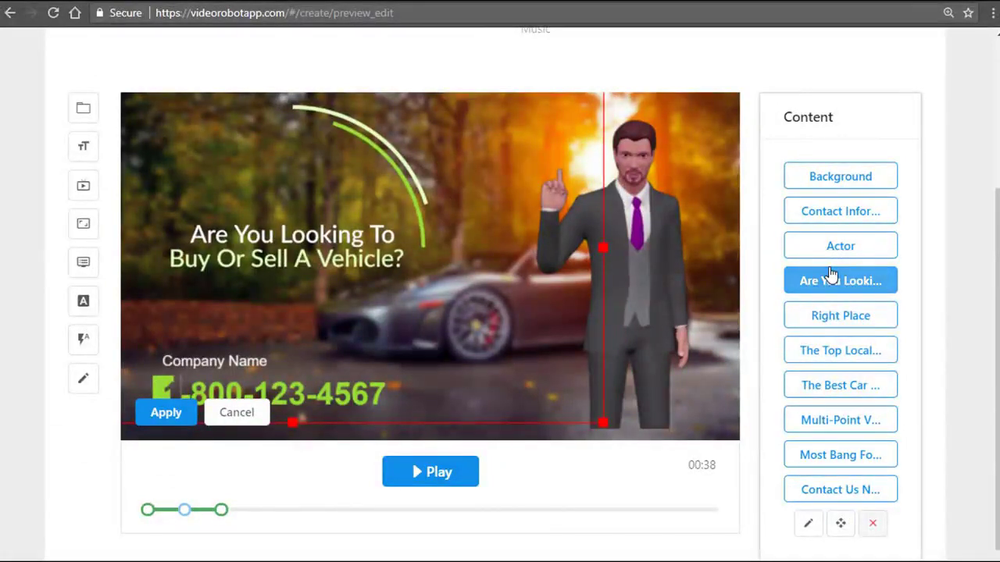
# Step: Review the headline's Text 1 and Text 2 lines without changes and apply the properties
pyautogui.click(809, 523)
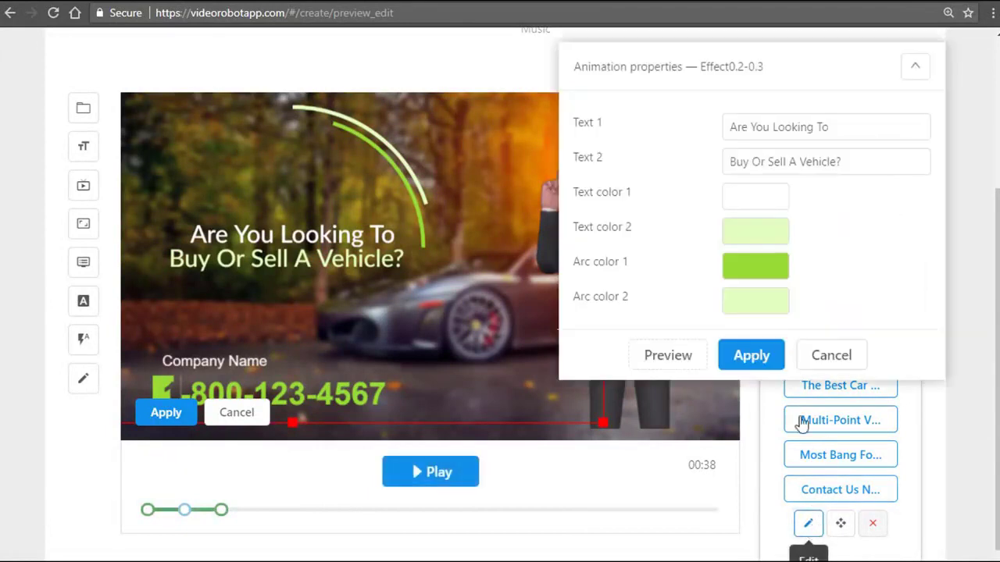
pyautogui.moveTo(796, 127); pyautogui.dragTo(870, 130)
pyautogui.click(867, 130)
pyautogui.press('Home')
pyautogui.press('Right')
pyautogui.press('Right')
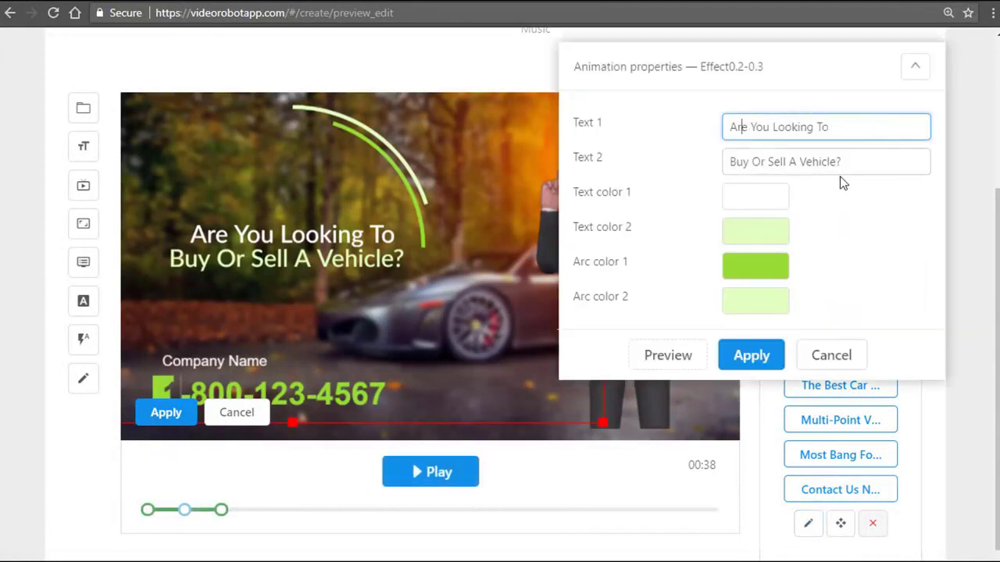
pyautogui.click(882, 163)
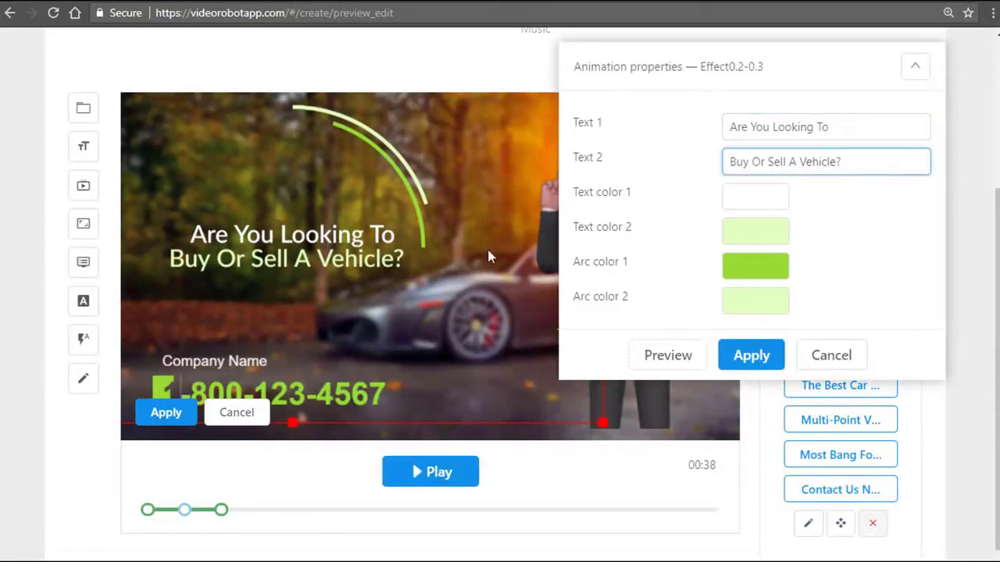
pyautogui.click(751, 356)
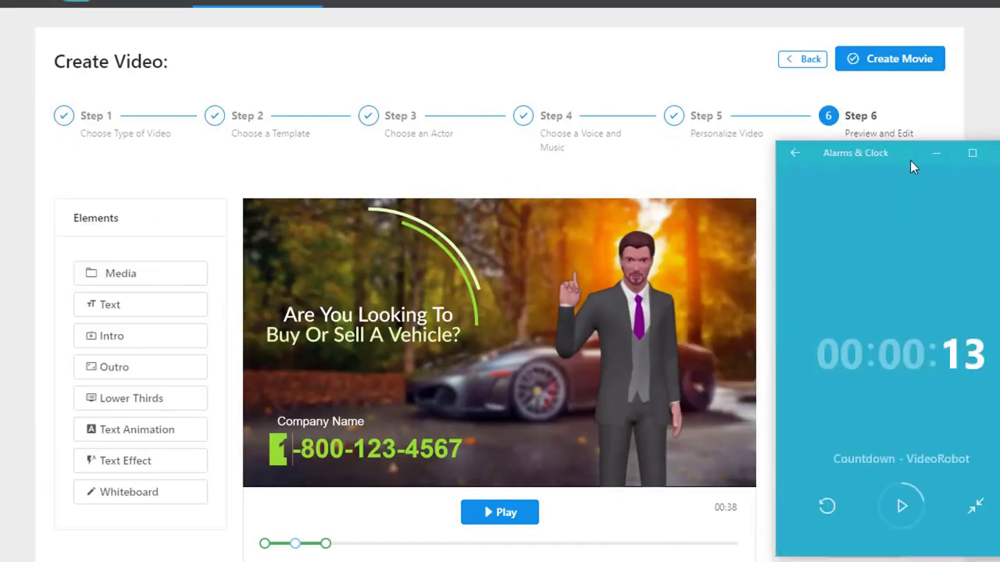
# Step: Create a movie titled 'Cardealership' at 720p - HD in MP4 and submit it
pyautogui.moveTo(910, 160); pyautogui.dragTo(150, 153)
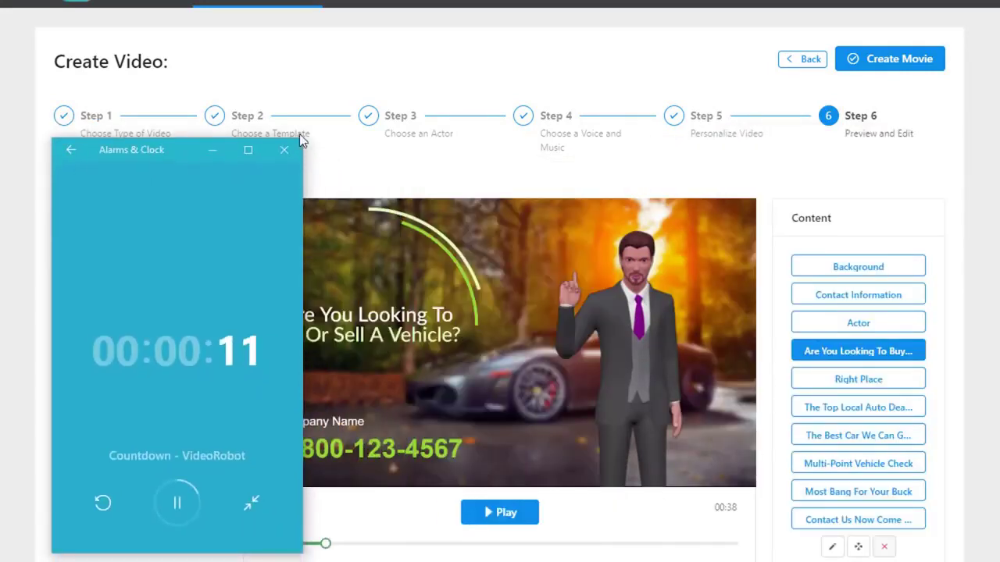
pyautogui.click(910, 66)
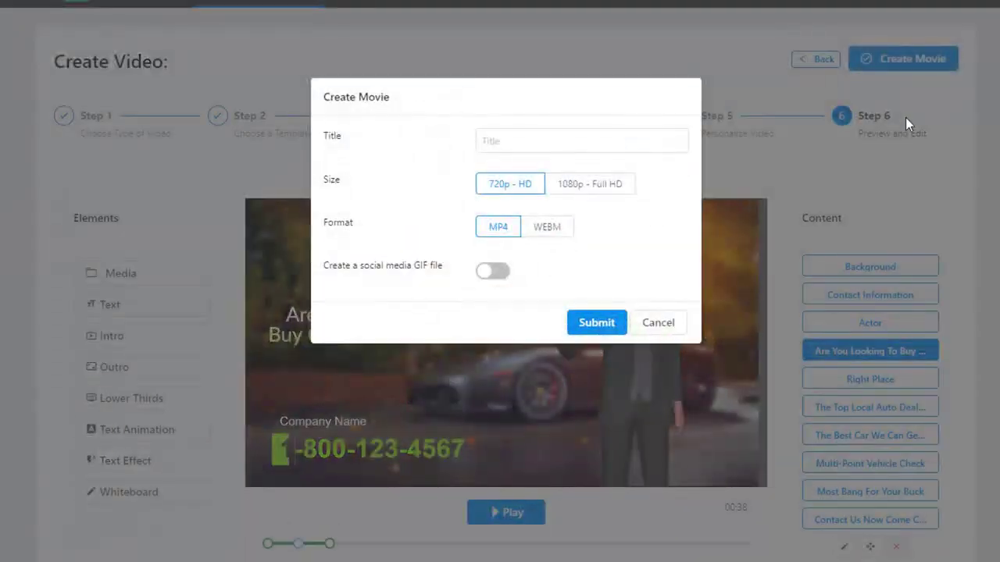
pyautogui.click(583, 138)
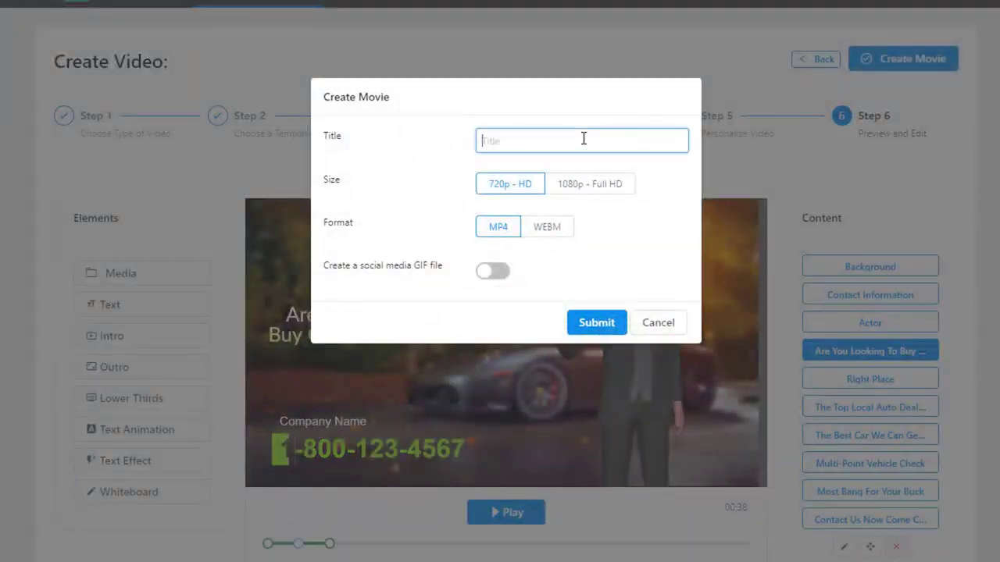
pyautogui.write('Cardealership')
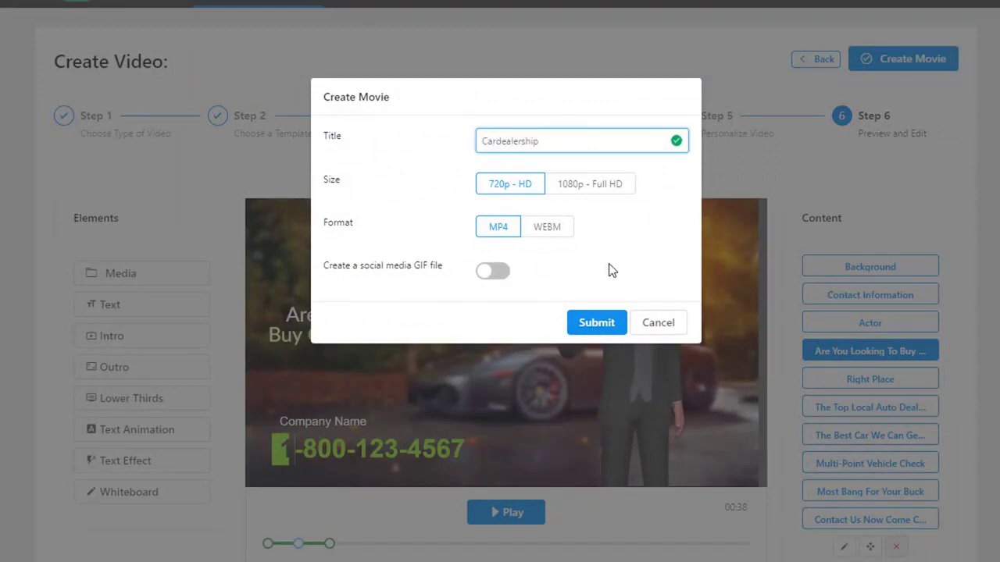
pyautogui.click(599, 323)
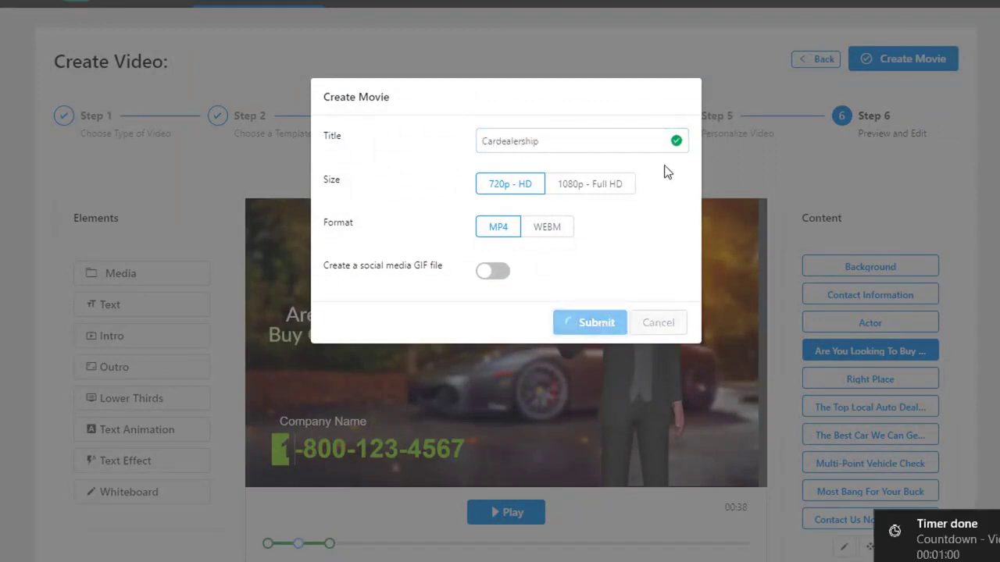